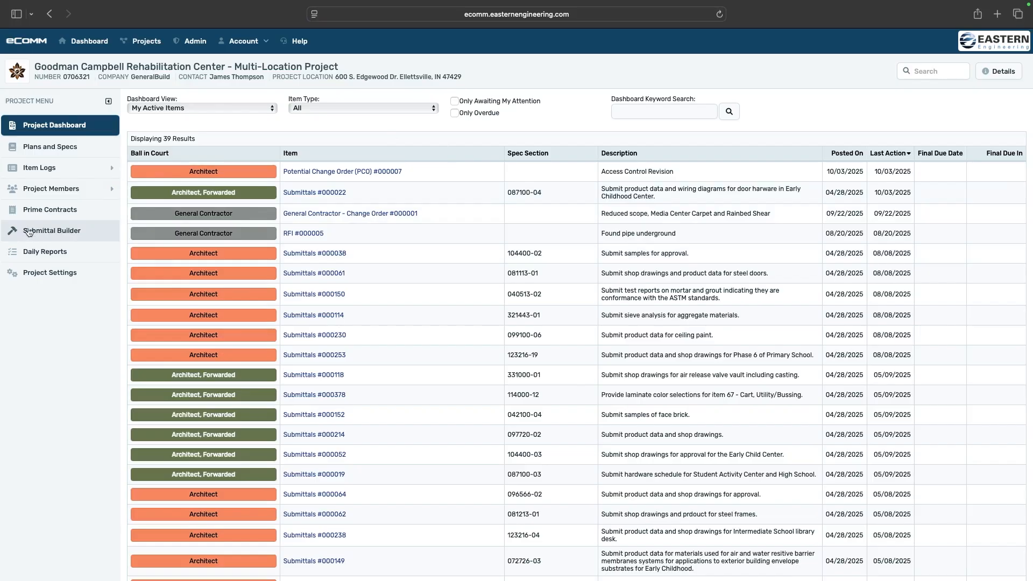
Open the Submittal Builder for the project and set the item type to Submittals.
click(108, 101)
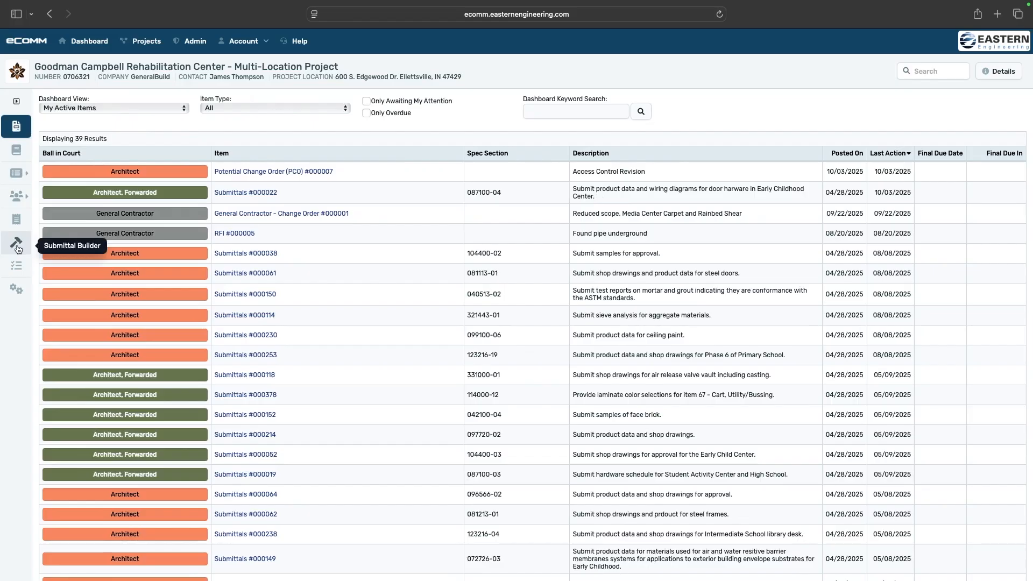
click(17, 247)
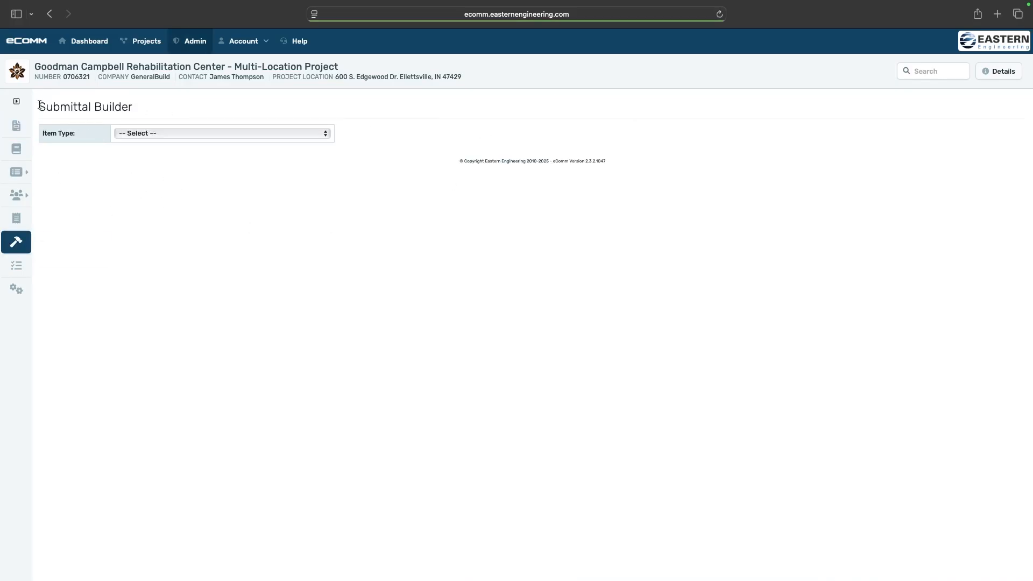
drag(40, 105, 135, 105)
click(172, 133)
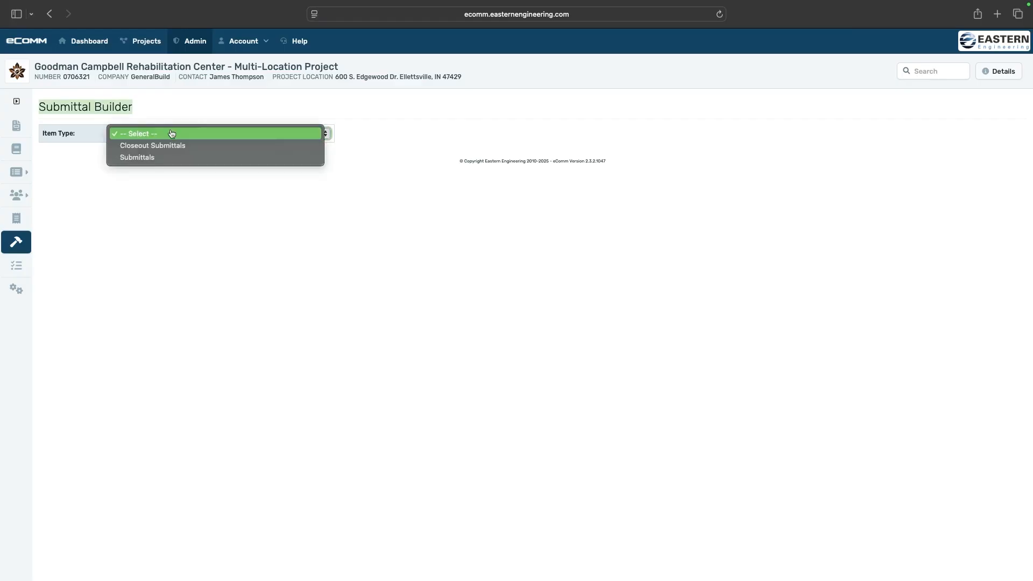
click(146, 158)
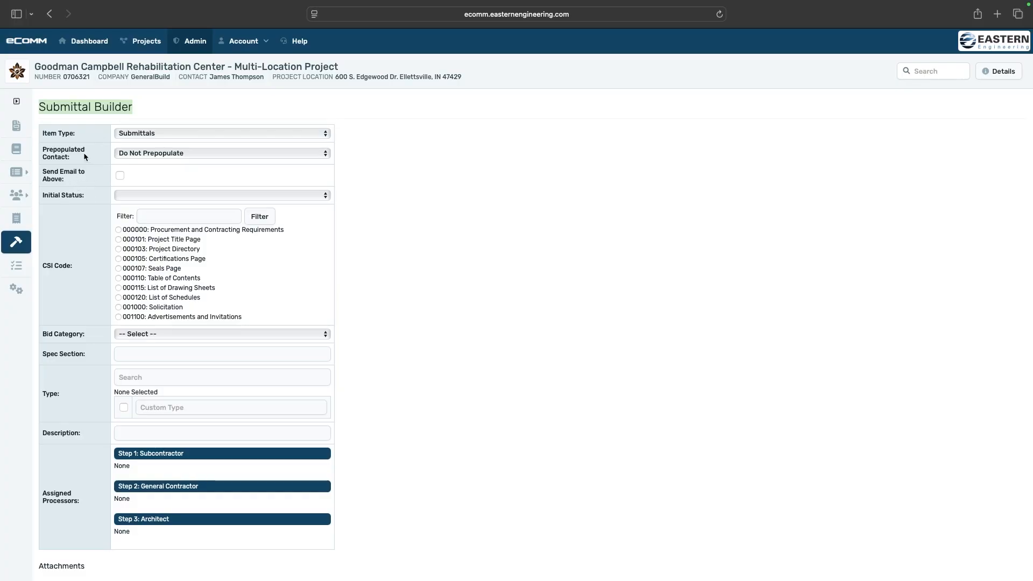
Prepopulate the first ClearView Glazing contact, and switch the email notification on and back off.
click(139, 155)
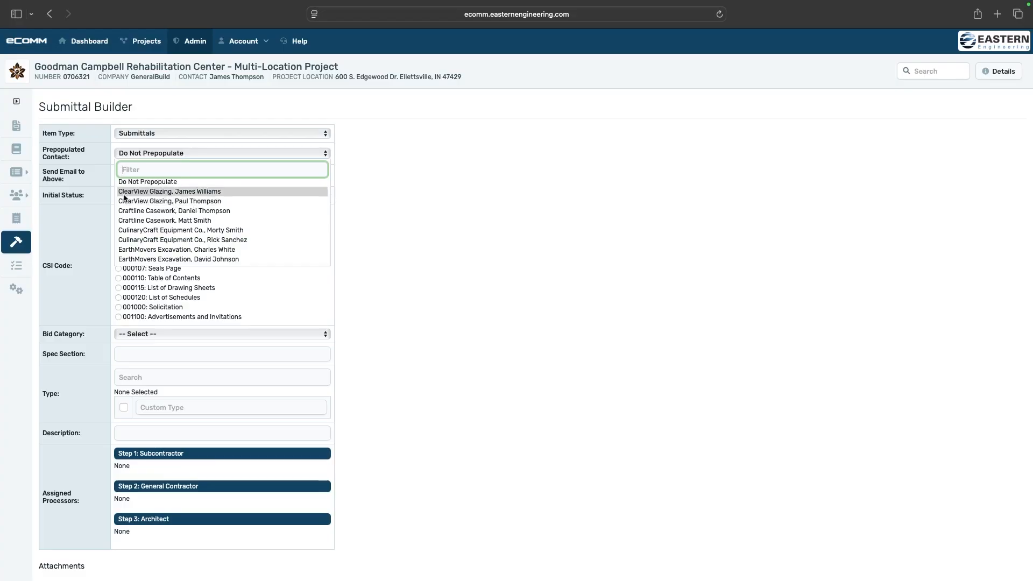
click(215, 191)
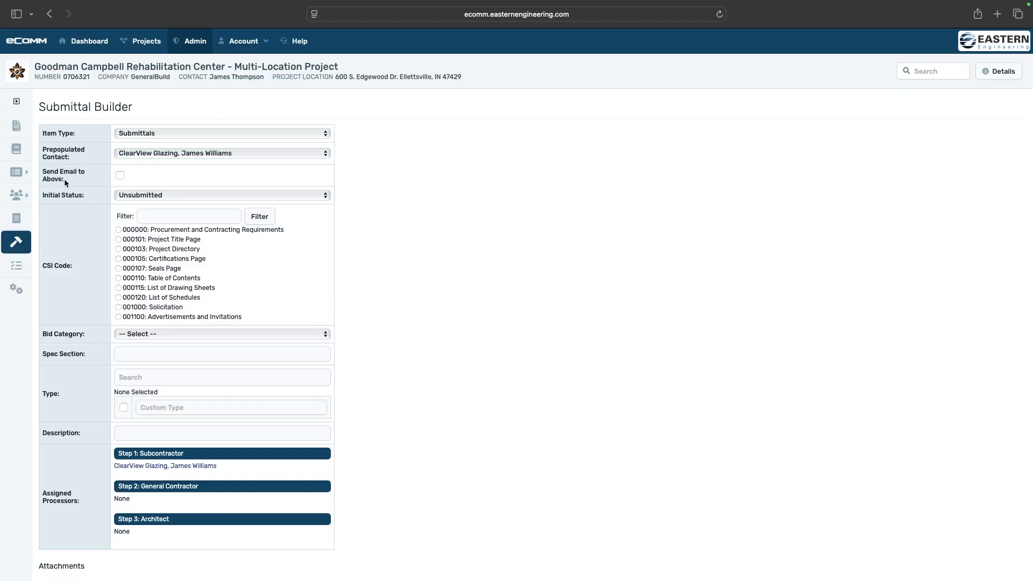
click(121, 177)
click(120, 176)
Filter the CSI codes by 1234 and select 123419: Manufactured Solid Surface Casework.
click(179, 215)
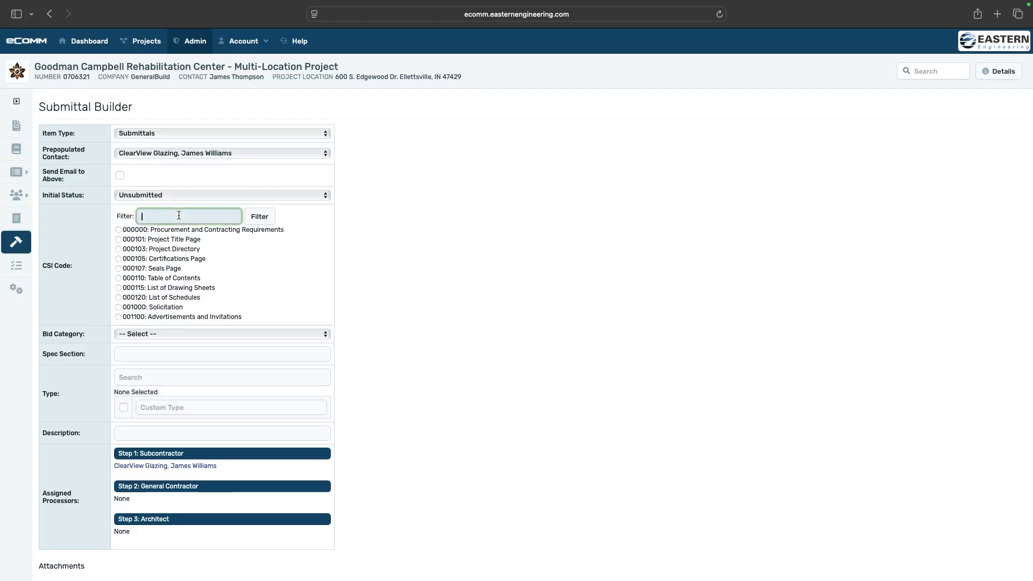
text(1234)
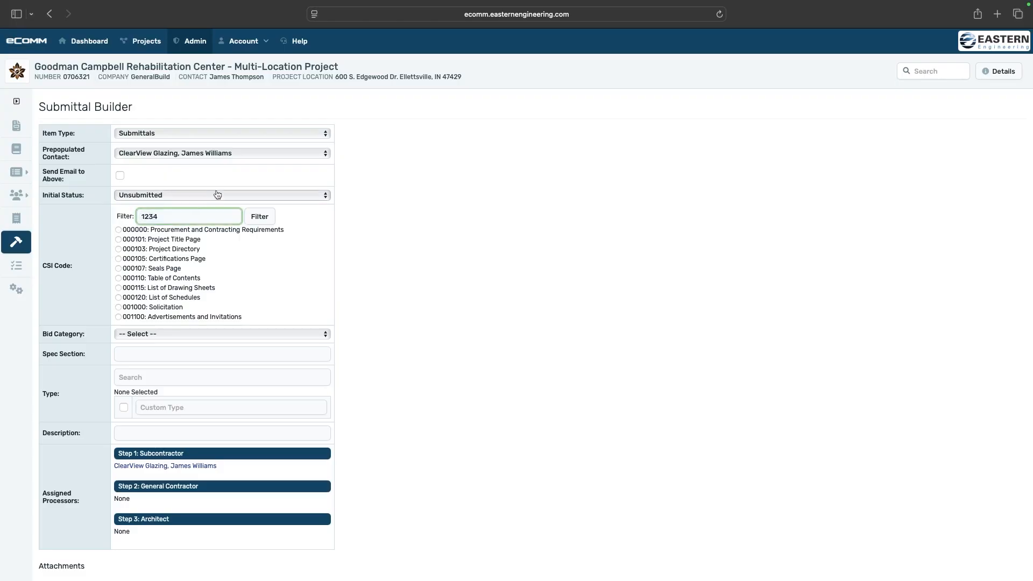
click(269, 231)
click(259, 216)
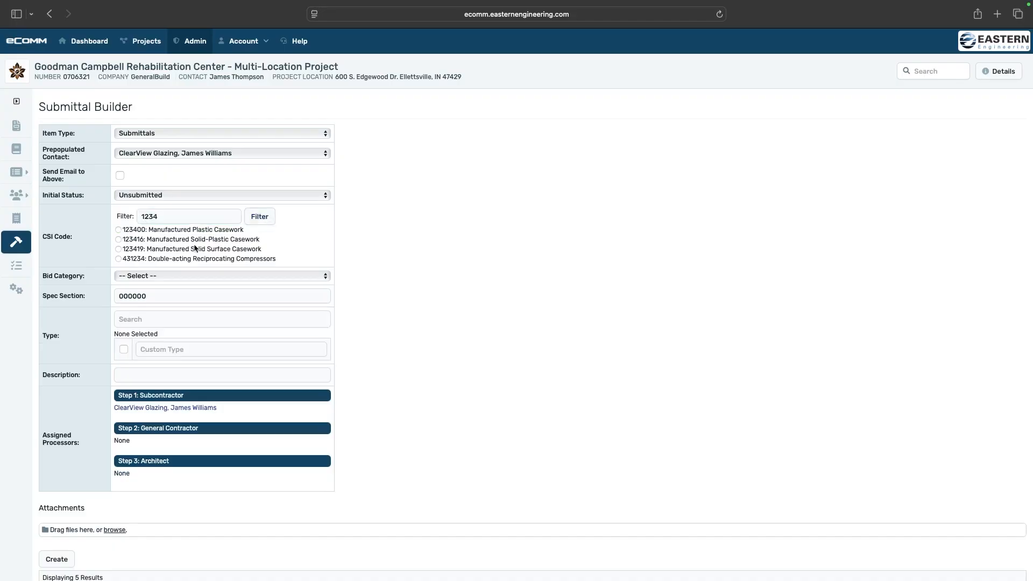
click(153, 231)
click(145, 249)
scroll(123, 290, down, 1)
scroll(123, 291, up, 1)
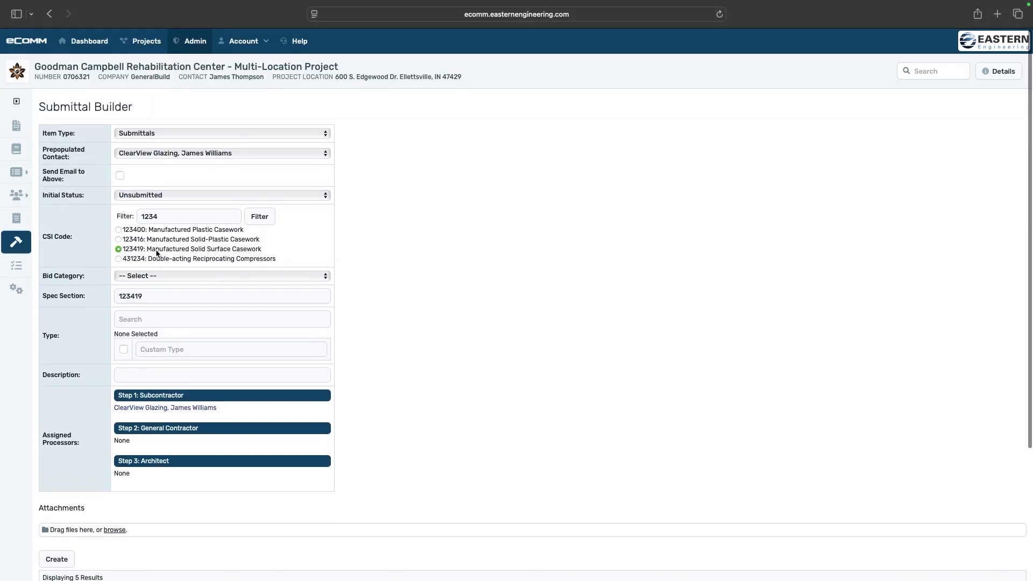
Assign the submittals to bid category 01 General Trades and check the spec section against the chosen CSI code.
click(135, 277)
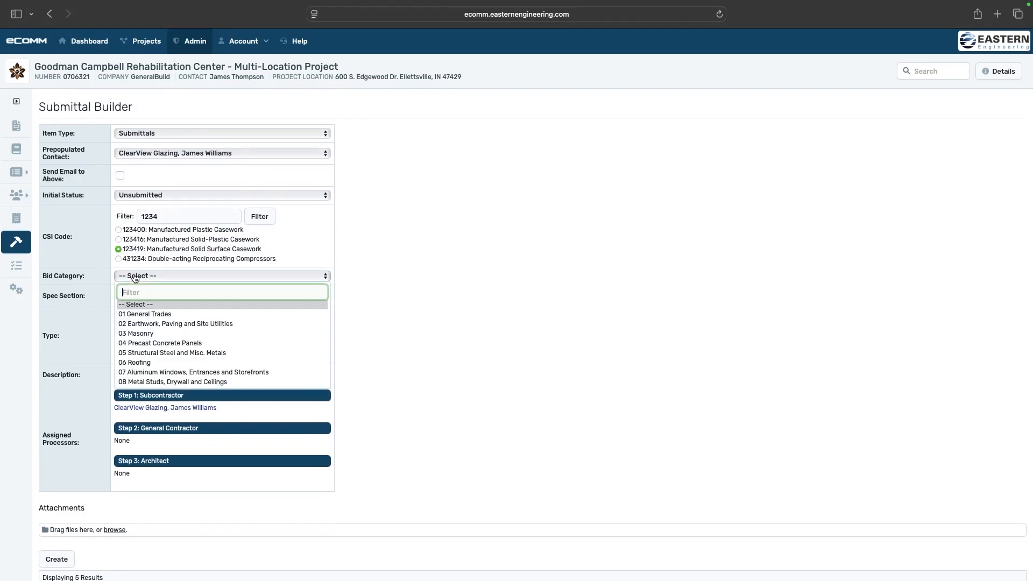
click(156, 314)
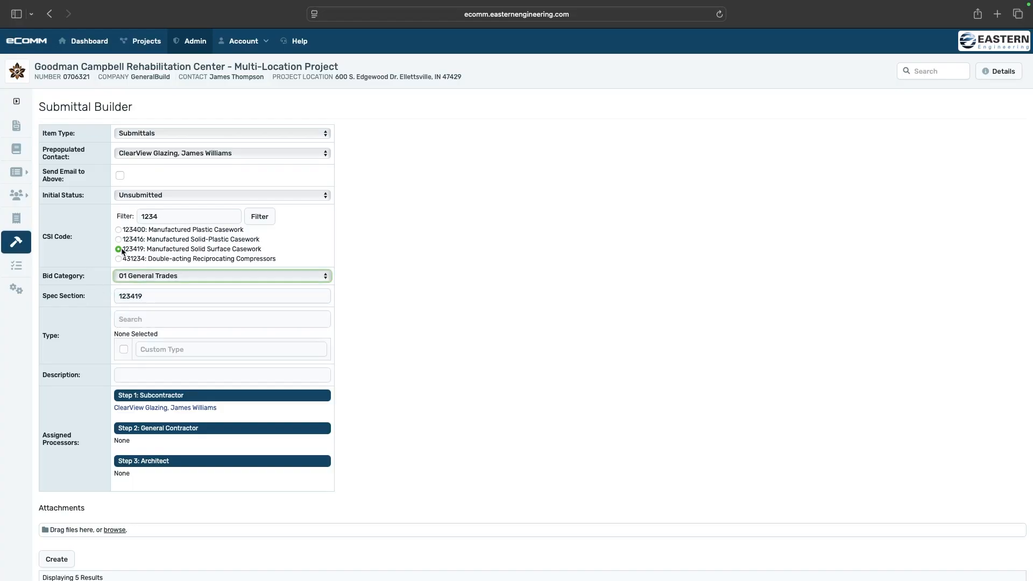
drag(123, 249, 145, 250)
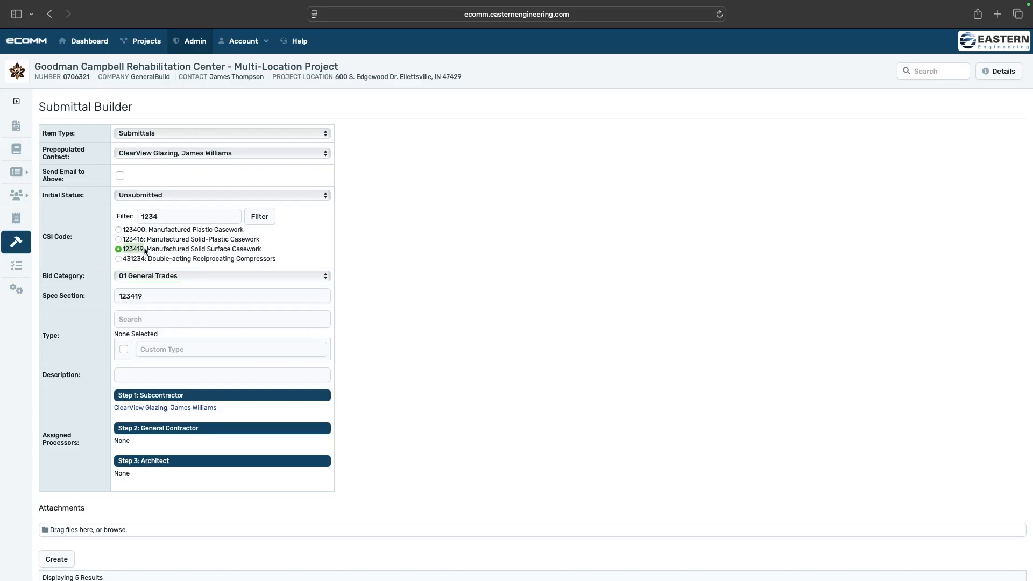
click(159, 296)
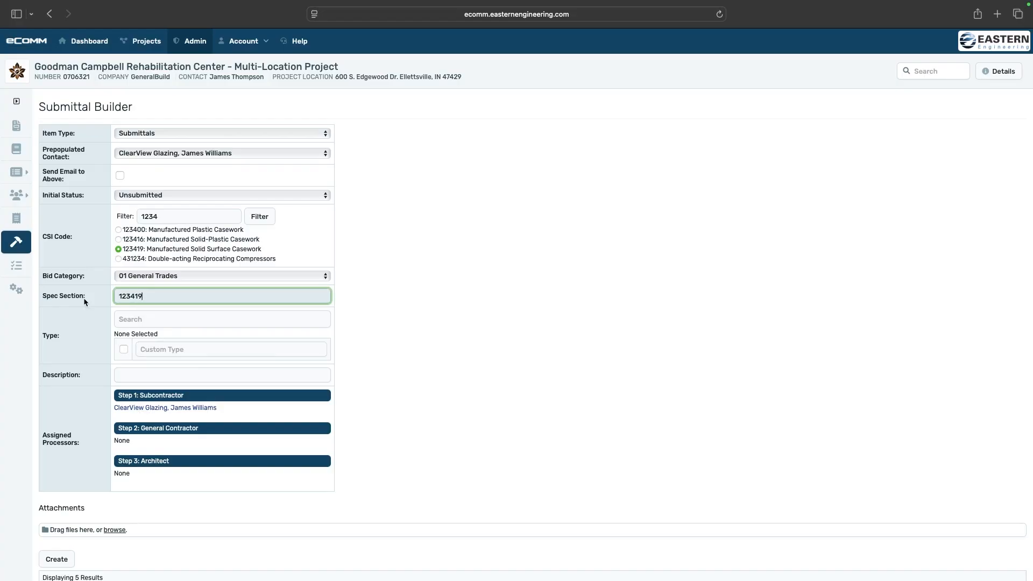
Add Drawings and Inspection Report as submittal types.
click(138, 319)
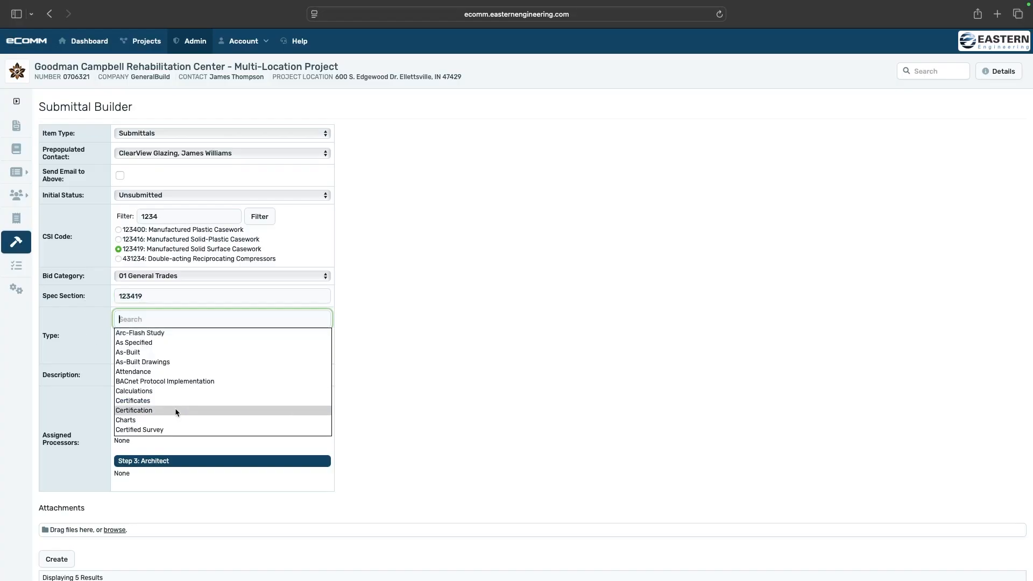
scroll(175, 408, down, 5)
scroll(176, 412, down, 5)
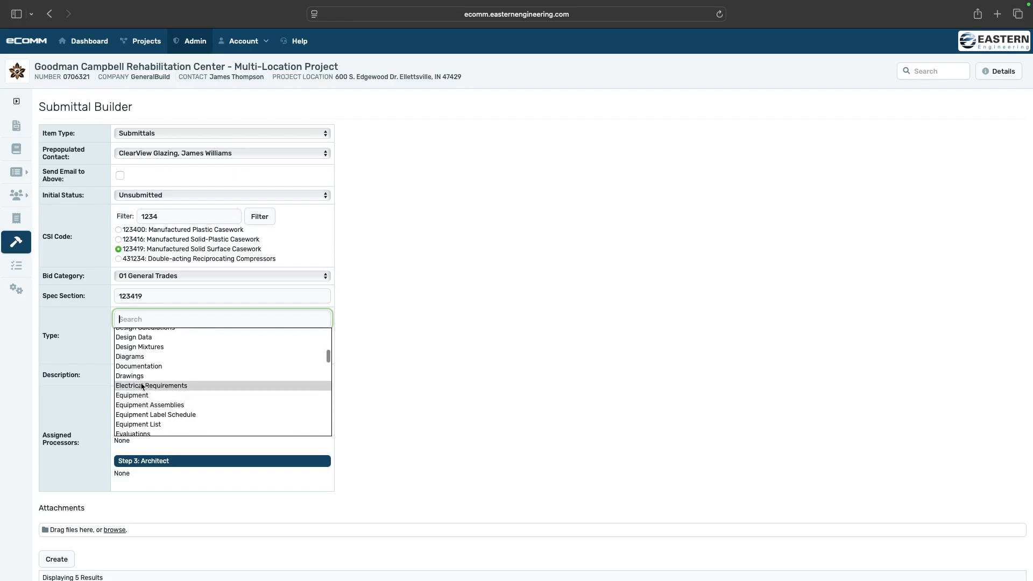
click(138, 376)
click(161, 318)
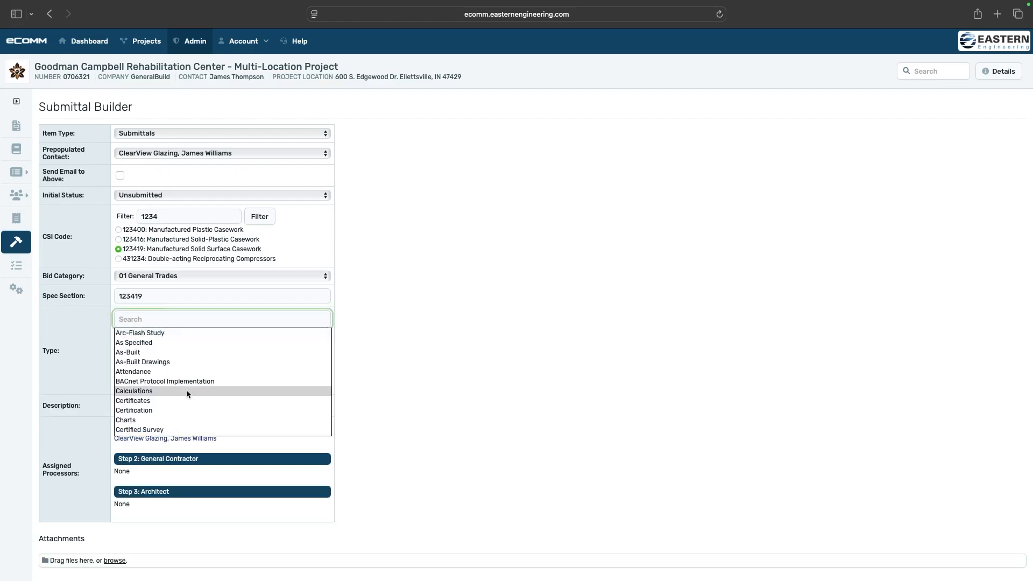
scroll(188, 392, down, 8)
scroll(187, 394, down, 3)
click(173, 397)
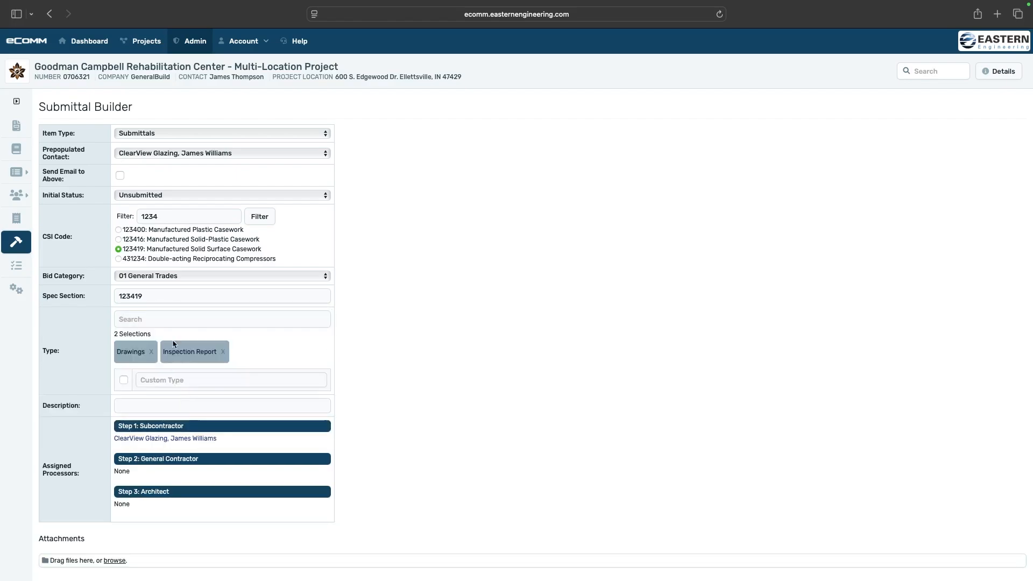
Add Product Data and BACnet Protocol Implementation to the selected submittal types.
click(164, 318)
scroll(161, 371, down, 15)
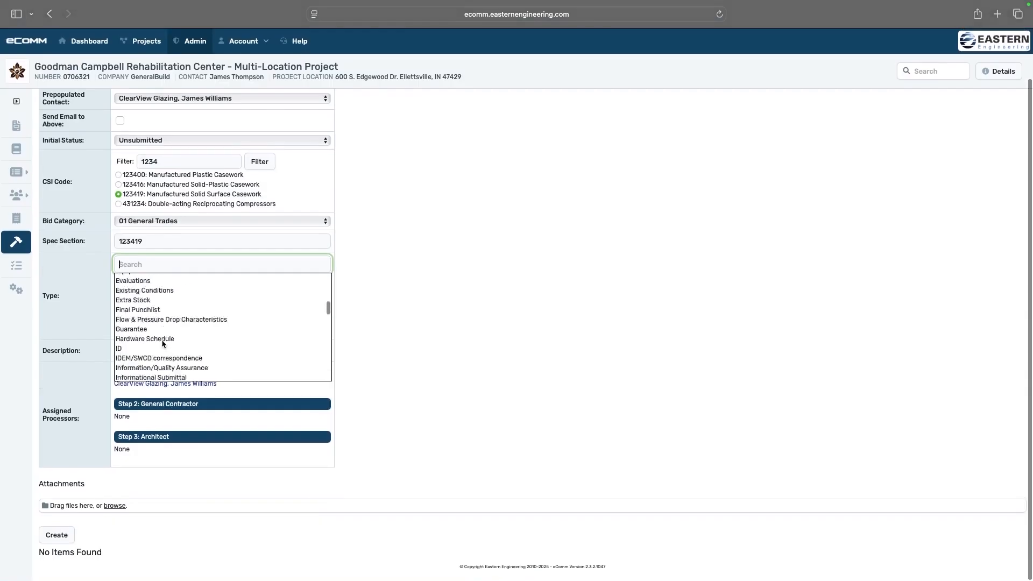
click(162, 345)
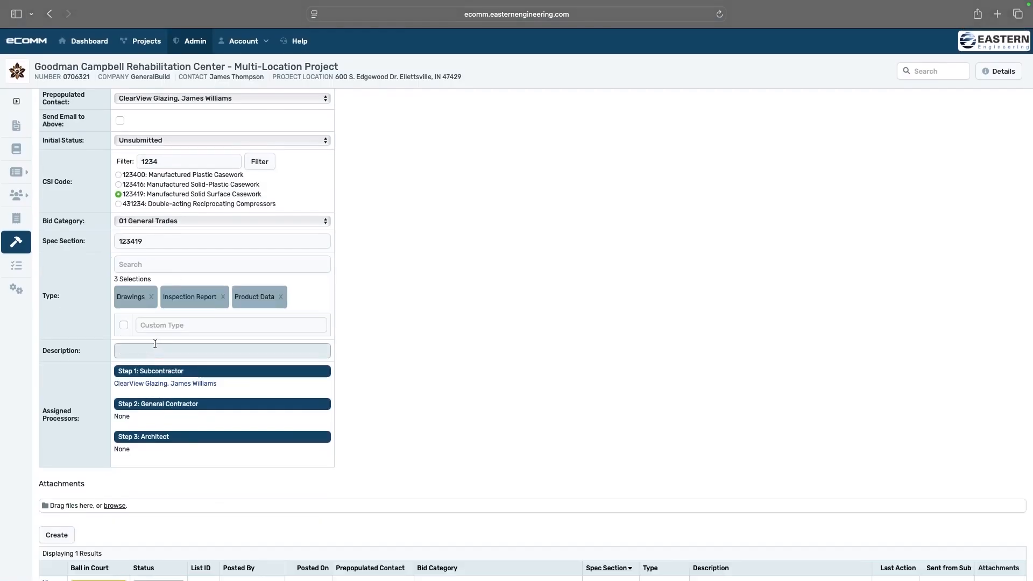
click(155, 267)
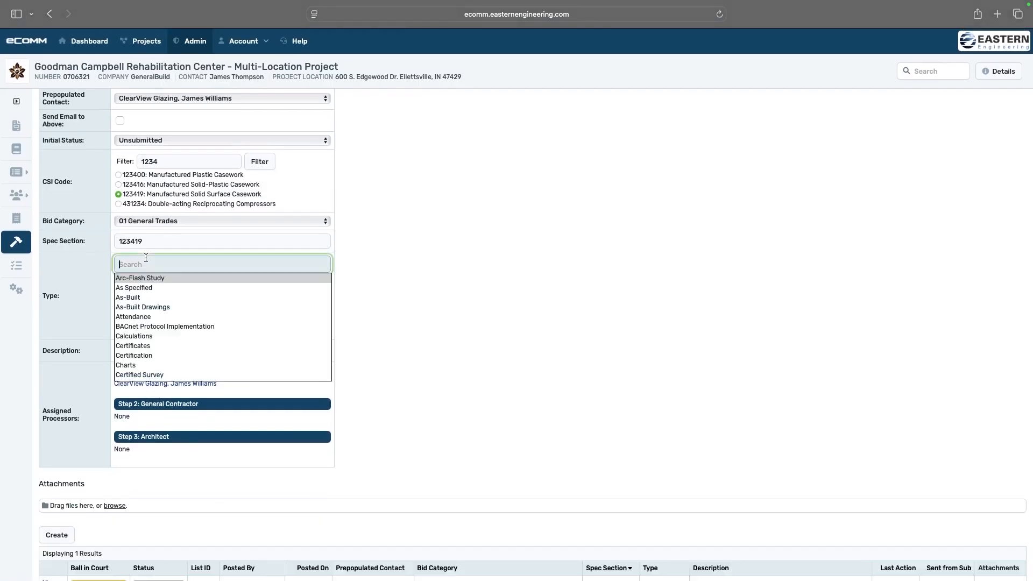
click(149, 327)
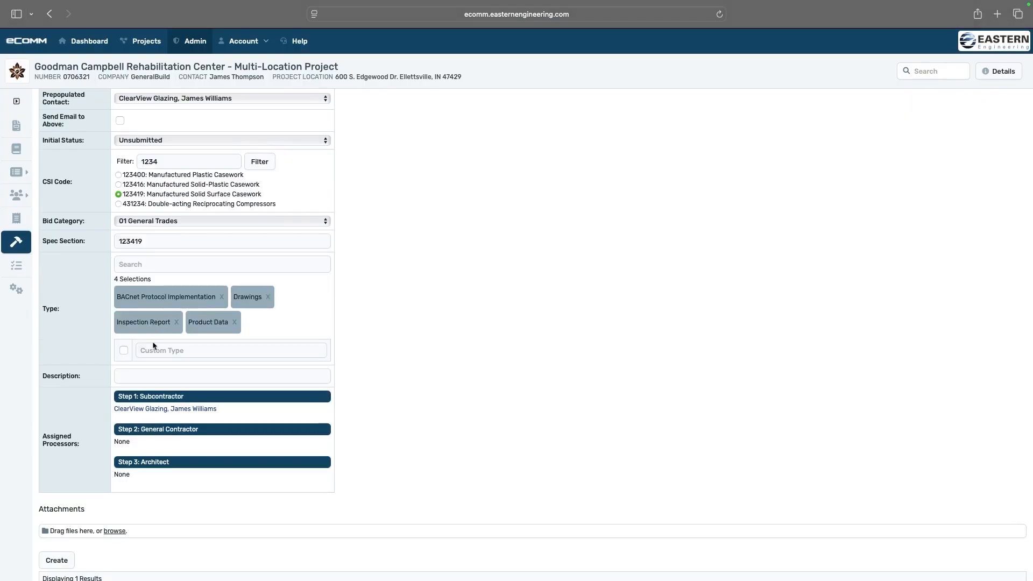
click(139, 268)
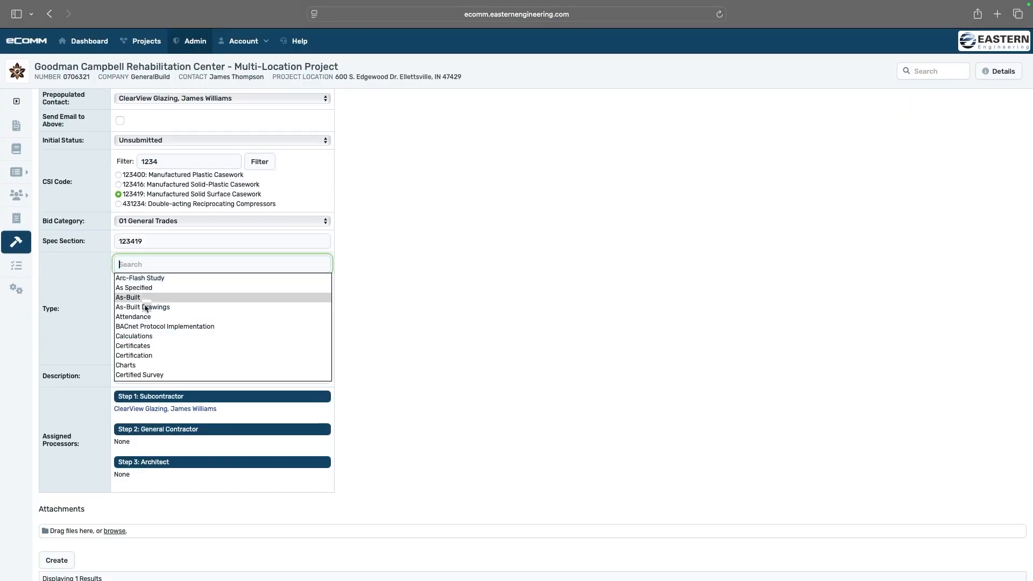
scroll(145, 323, down, 10)
scroll(150, 333, down, 5)
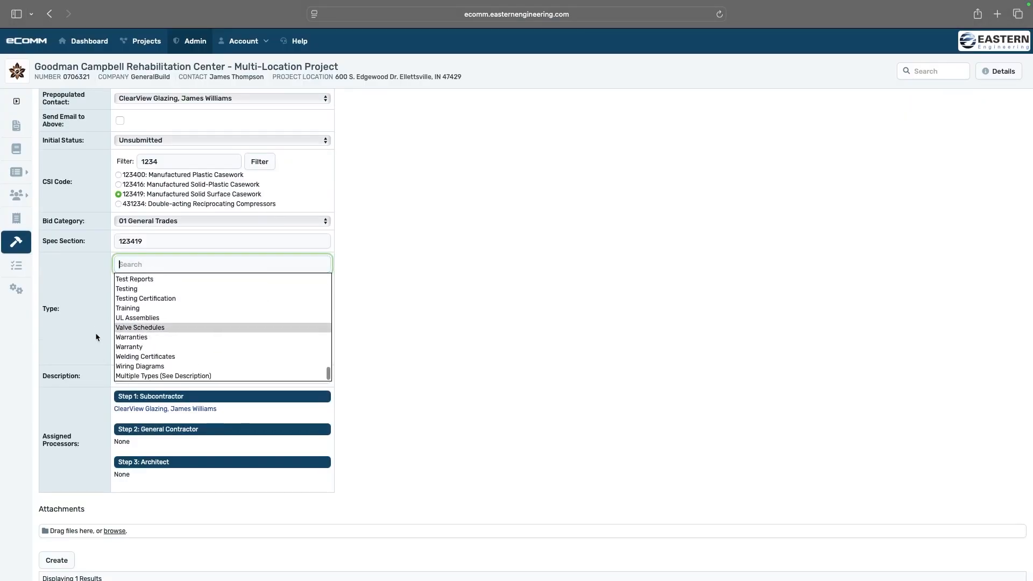
click(95, 332)
Enable a custom type named Custom Submittal and enter "Description" as the submittals' description.
click(124, 351)
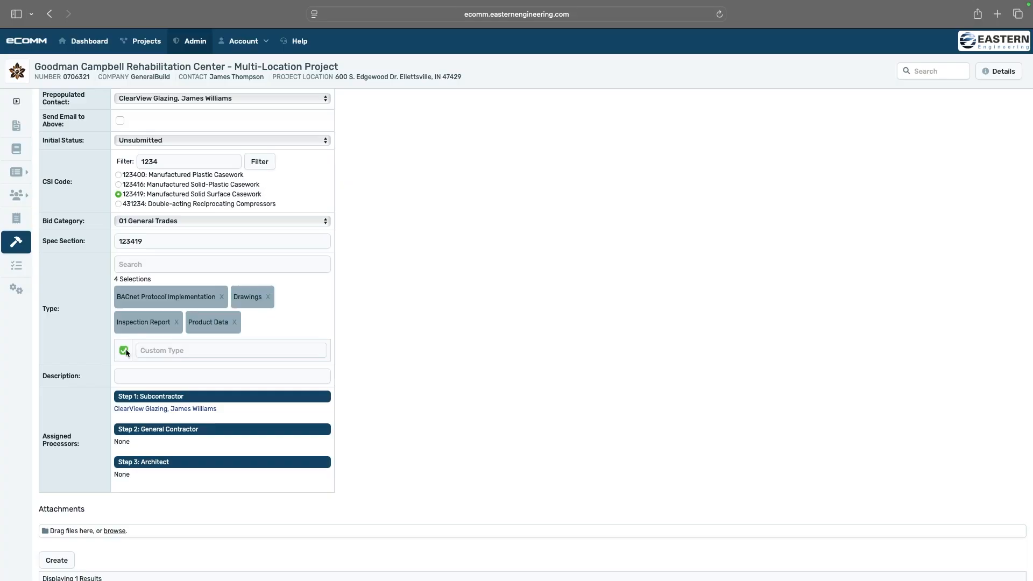
click(188, 351)
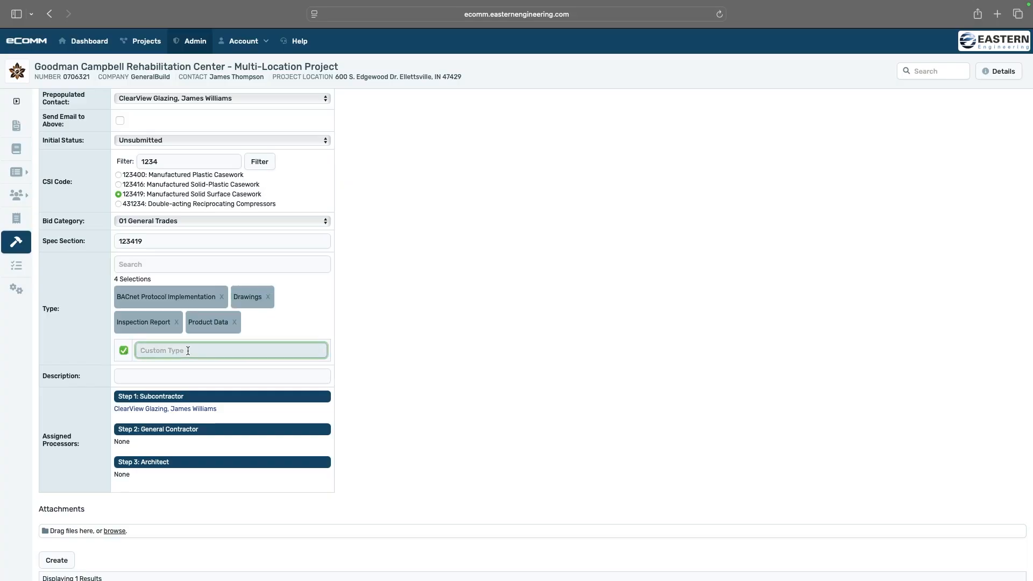
text(Custom Submittal)
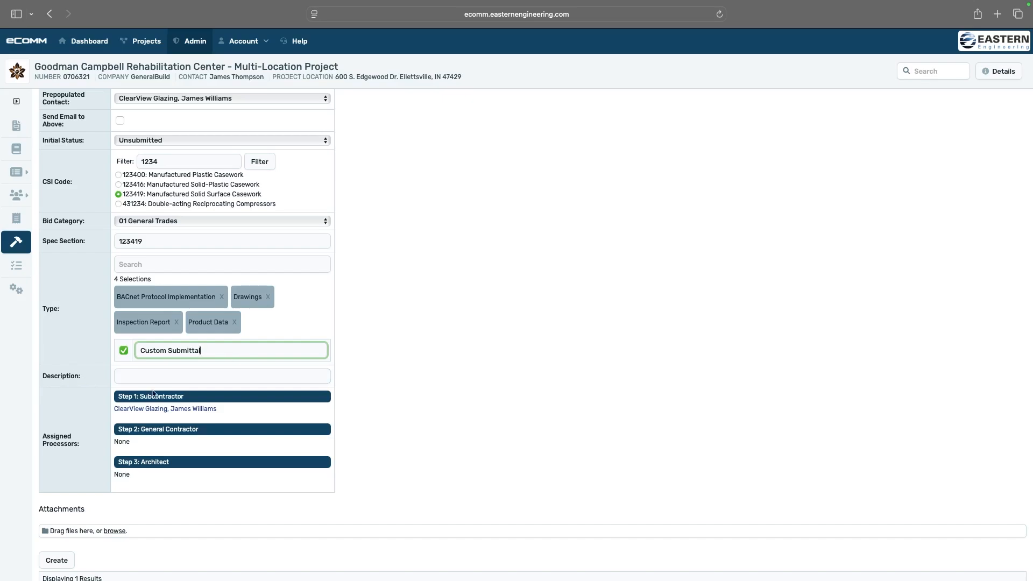
click(51, 376)
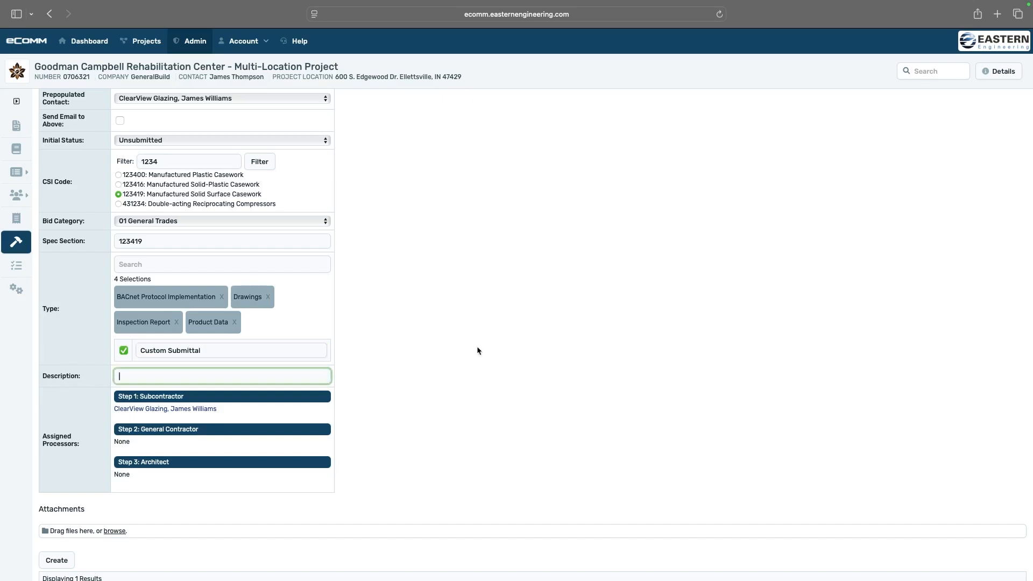
text(Description)
Create the submittal items from the completed form and review them in the results list.
scroll(232, 444, down, 3)
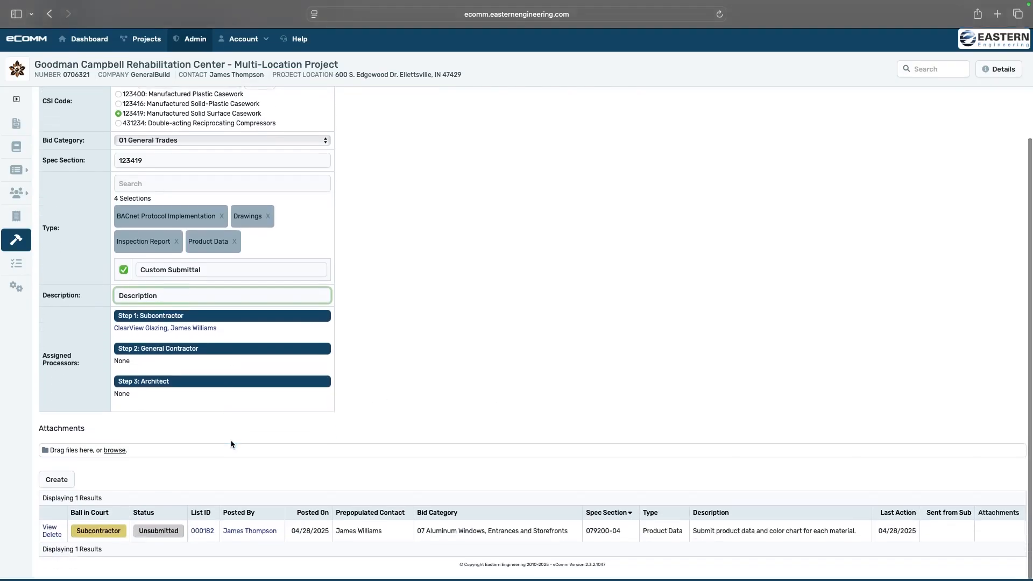
scroll(86, 384, up, 2)
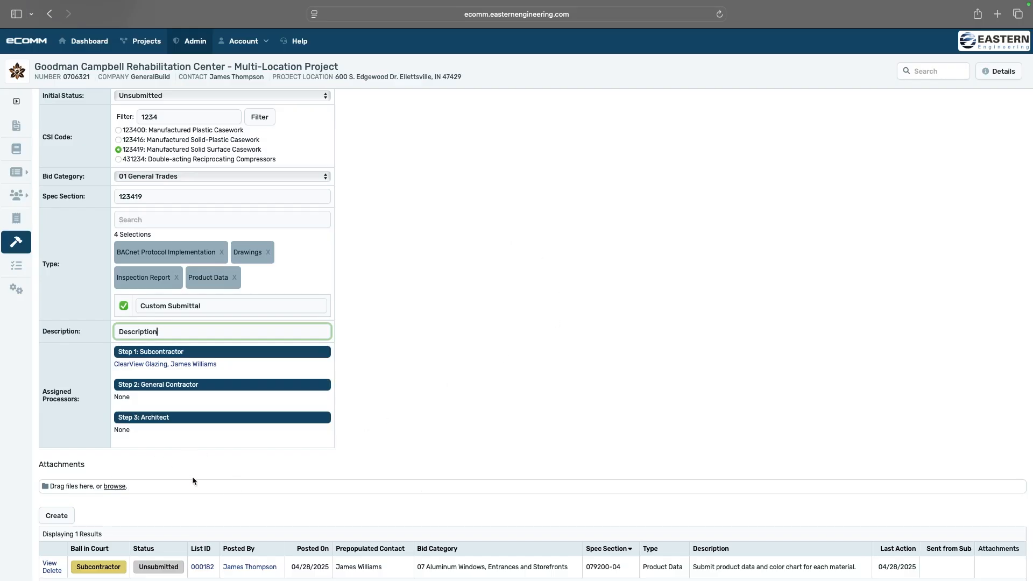
scroll(180, 382, up, 2)
scroll(179, 381, down, 4)
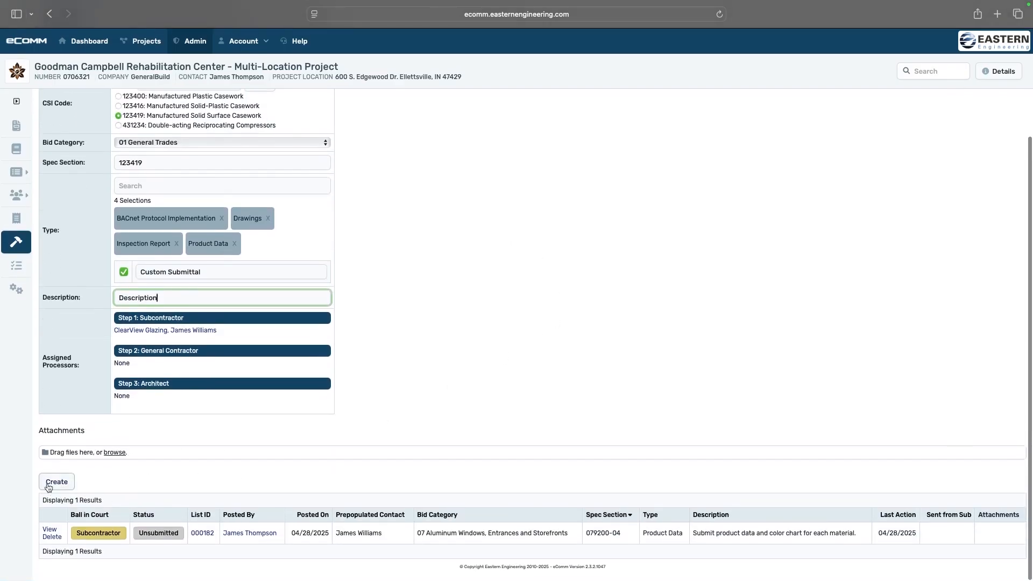
click(49, 487)
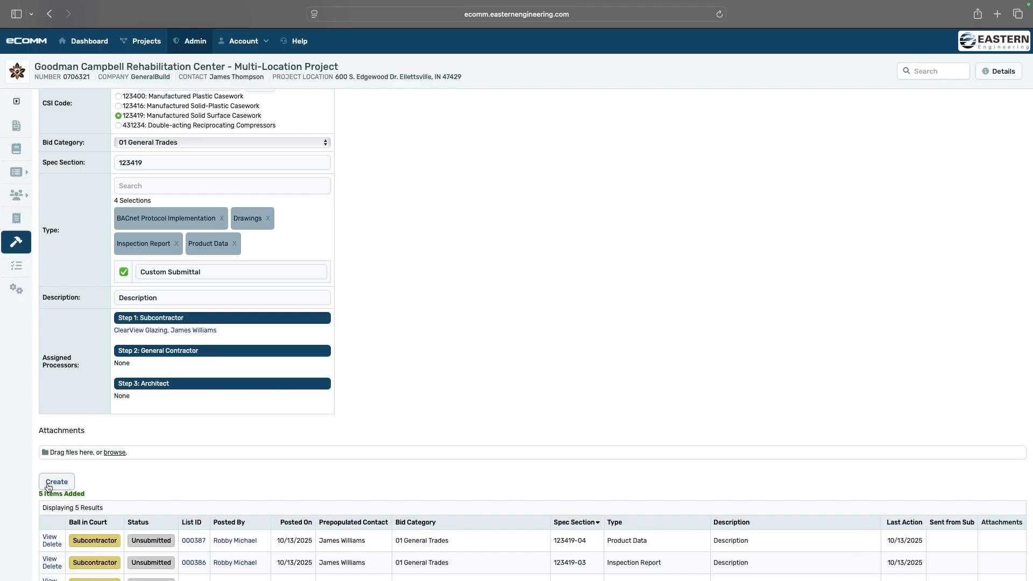
scroll(172, 473, down, 3)
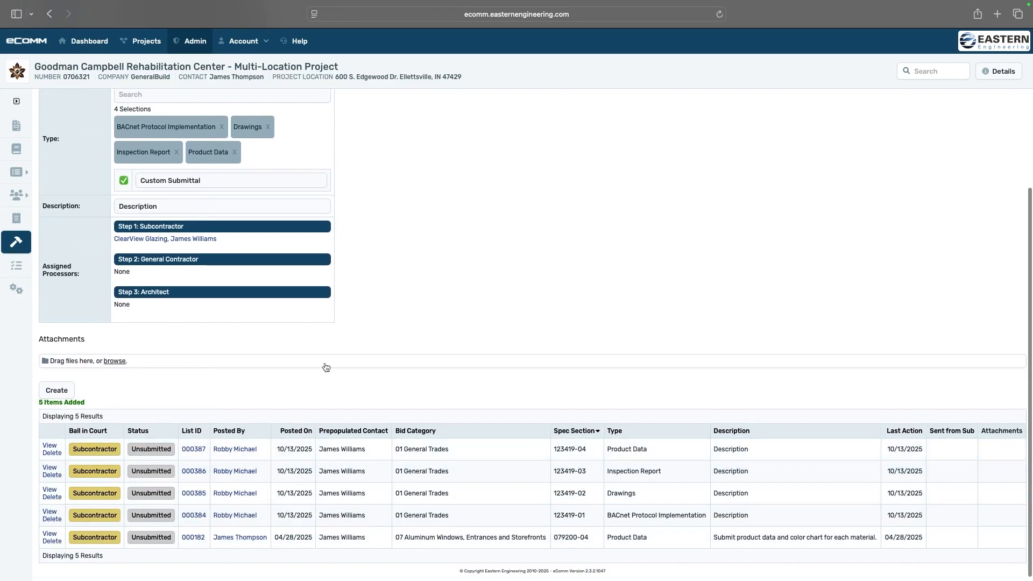
Change the prepopulated contact to the second CulinaryCraft Equipment Co. contact.
scroll(325, 367, up, 3)
scroll(326, 367, up, 3)
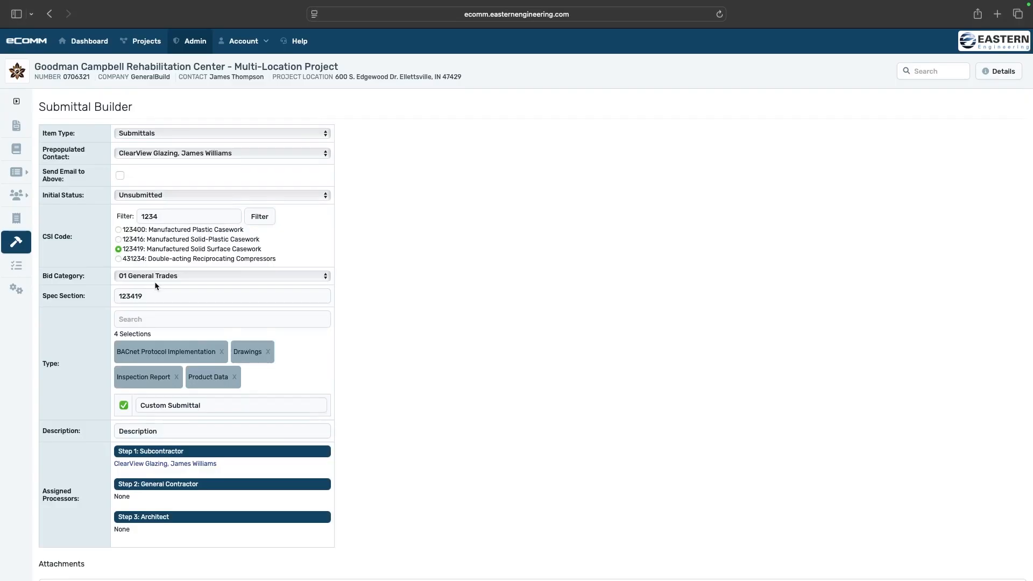
click(134, 154)
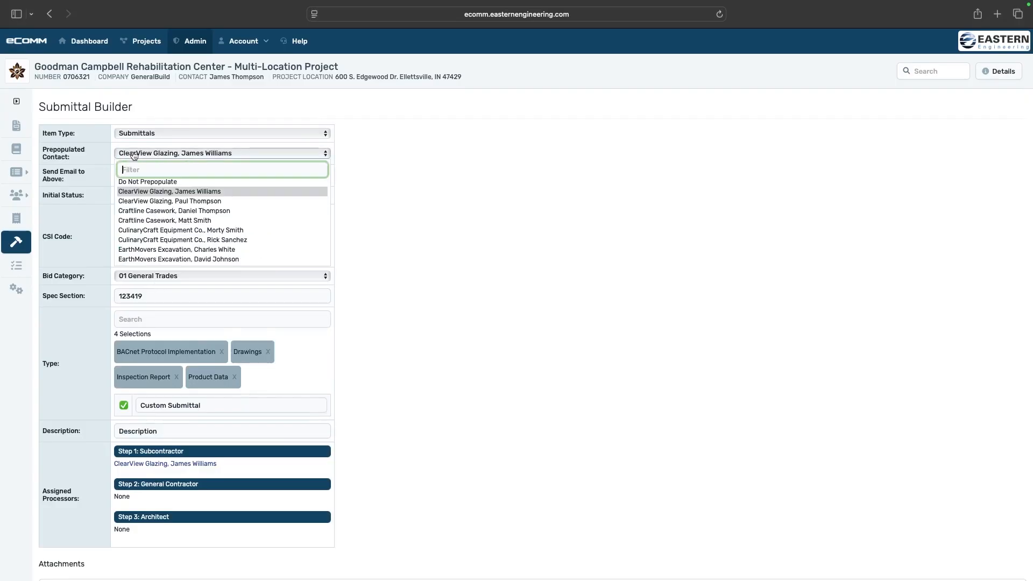
click(151, 243)
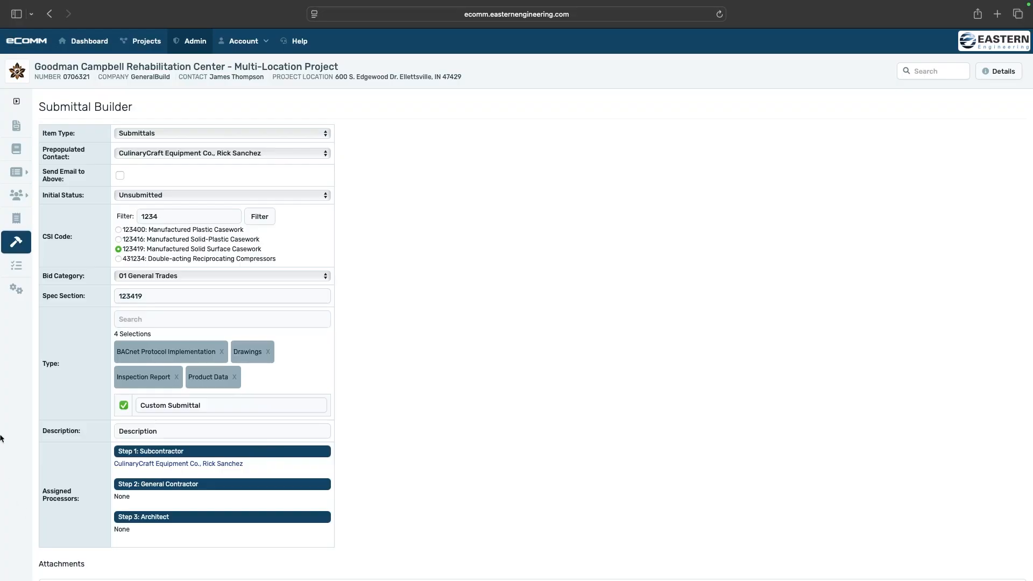
Open the project's Submittals log to view the newly created submittals.
click(8, 178)
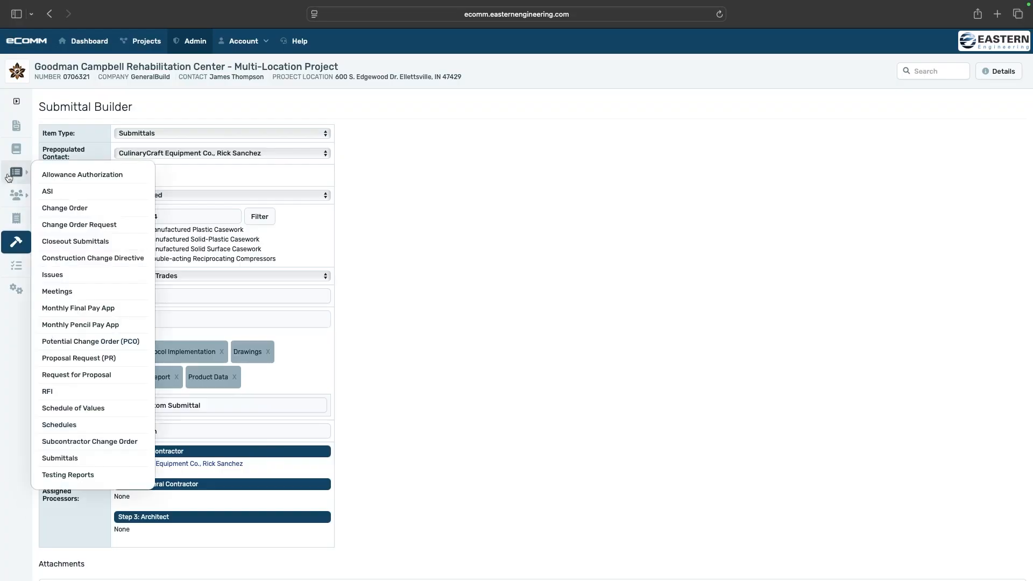
click(75, 465)
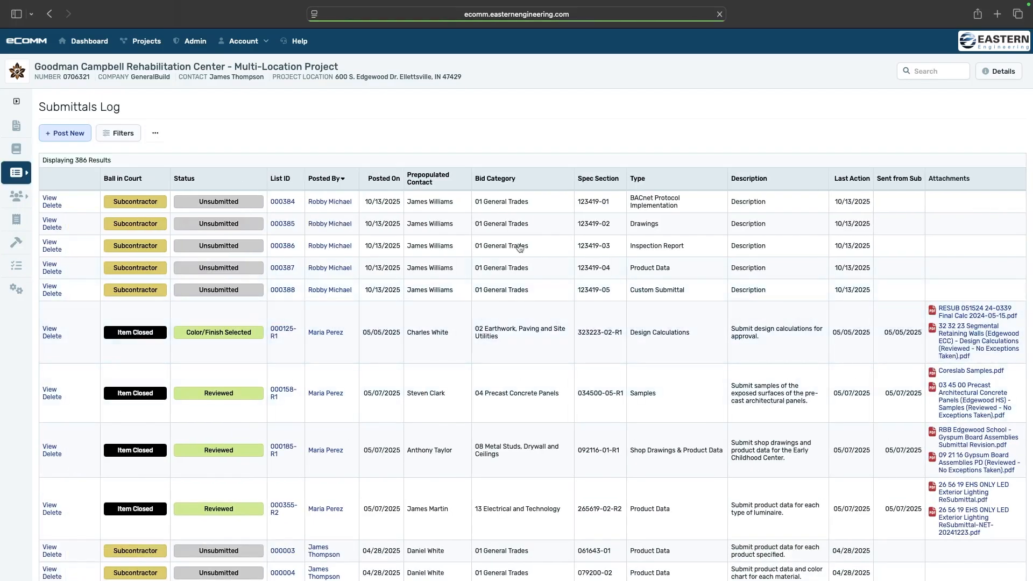